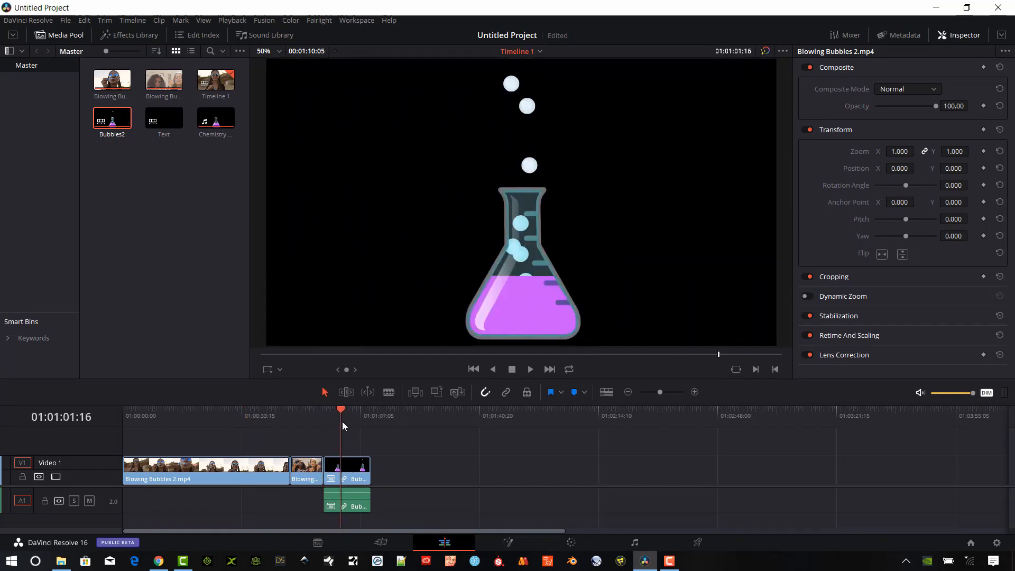
drag(348, 468, 315, 411)
click(531, 51)
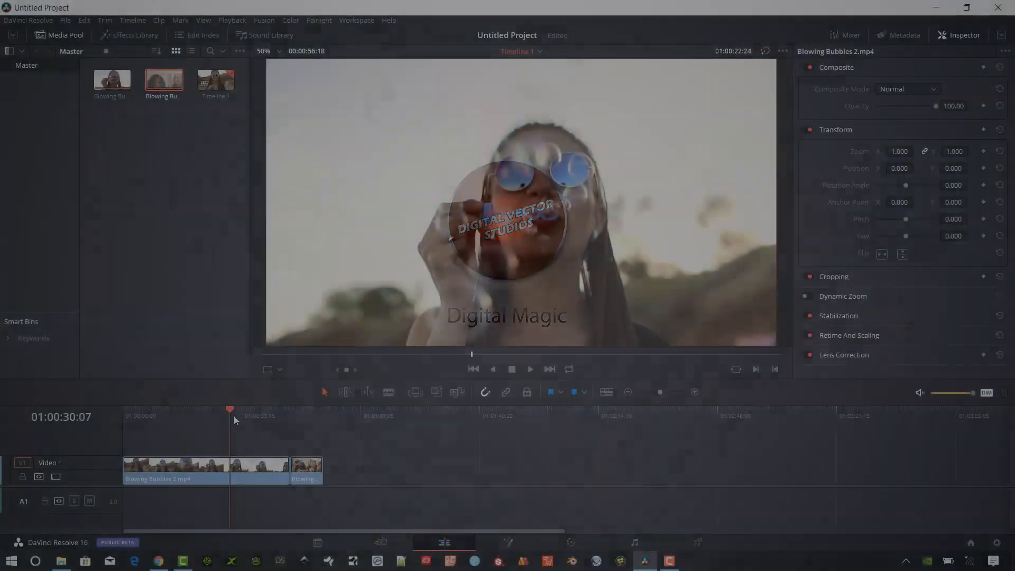
mouse_move(233, 415)
mouse_down()
mouse_move(309, 419)
mouse_move(271, 434)
mouse_move(226, 430)
mouse_up()
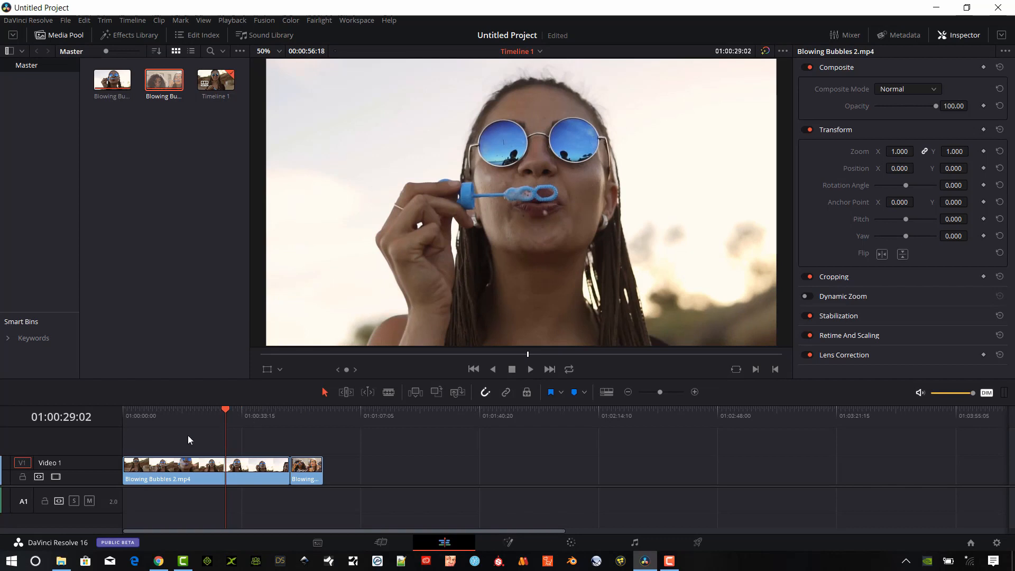
click(540, 52)
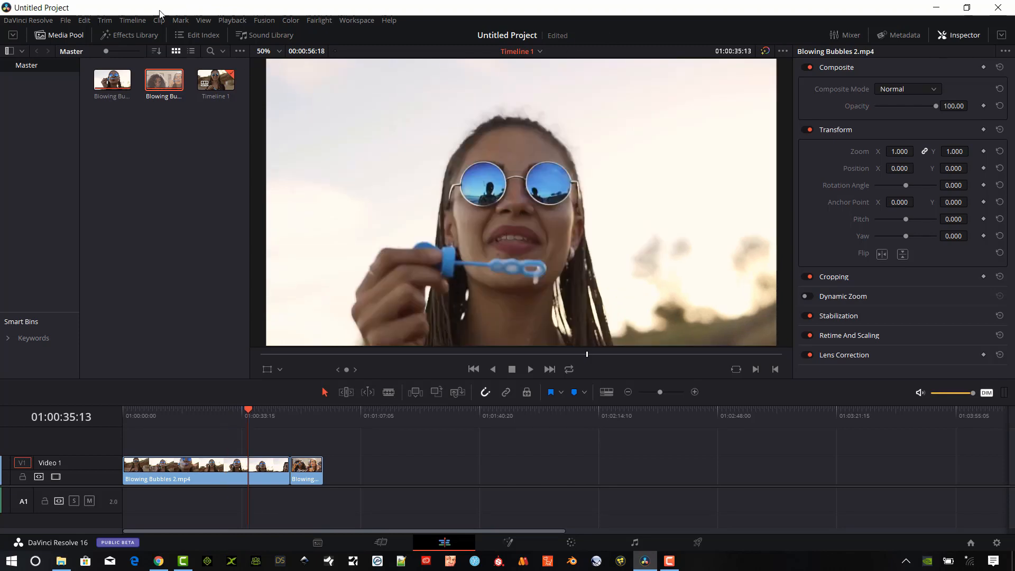
- Start a new empty timeline named Bubbles2, keeping Stereo as its audio track type
click(65, 22)
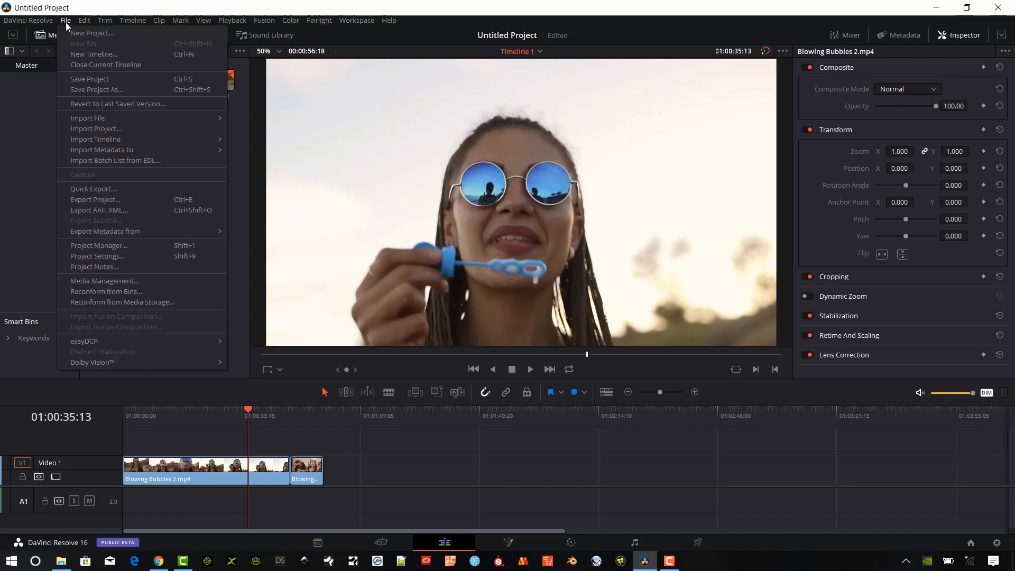
click(87, 55)
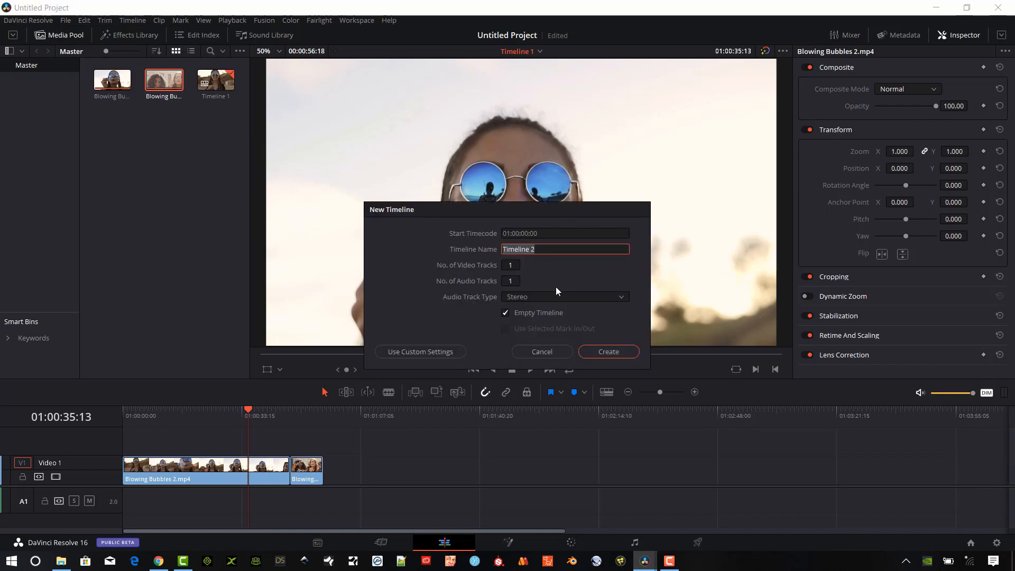
text(Bubbles2)
click(620, 298)
click(619, 297)
click(620, 298)
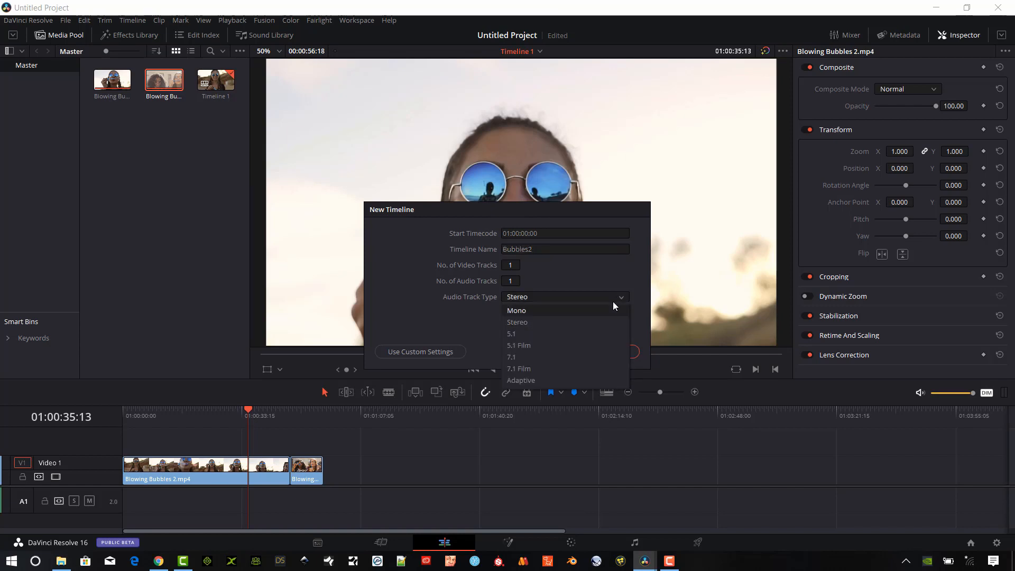
click(614, 275)
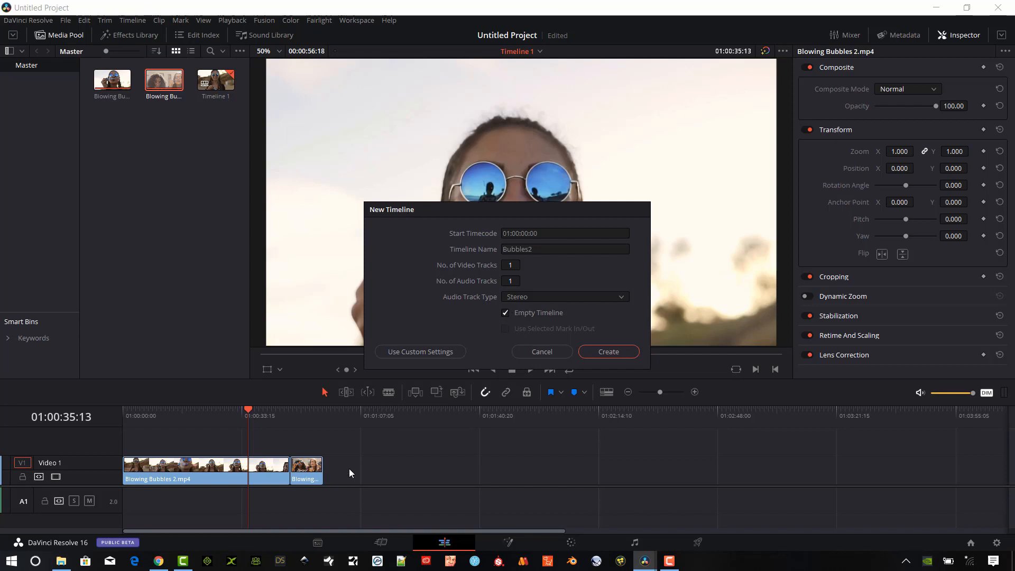
- Review the custom format, monitor and output settings, return to the basic settings and create the Bubbles2 timeline
click(420, 354)
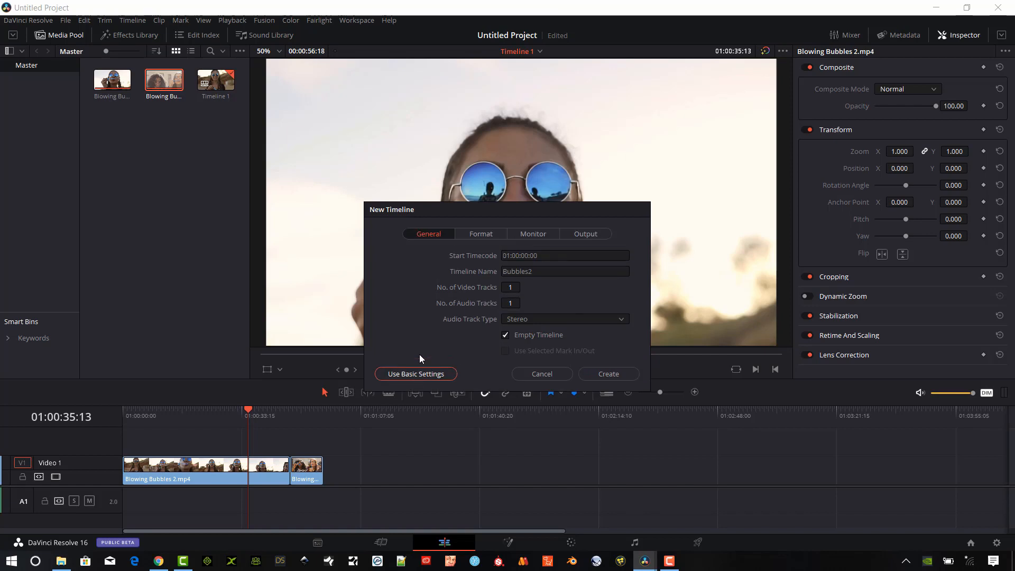
click(483, 234)
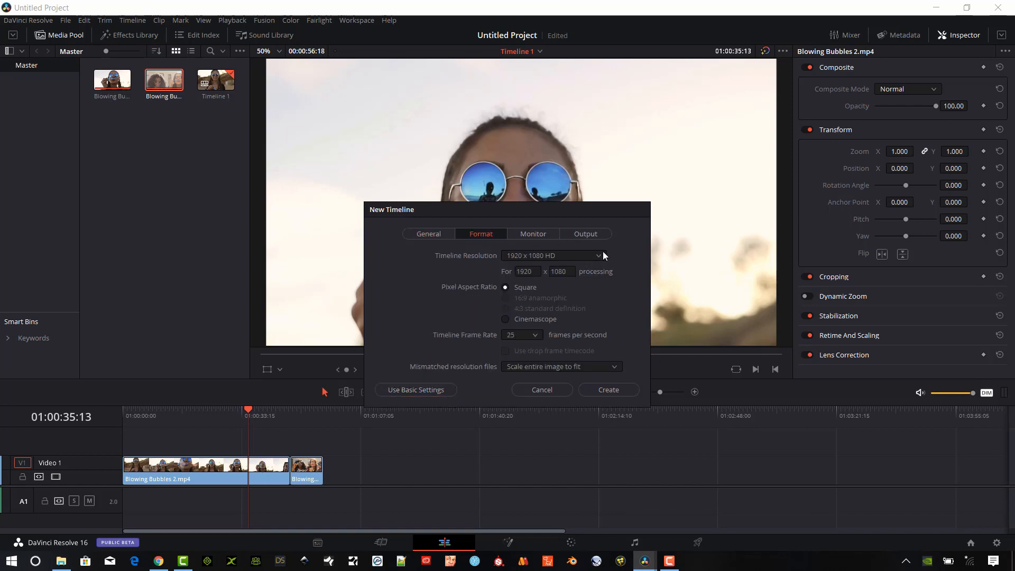
click(533, 234)
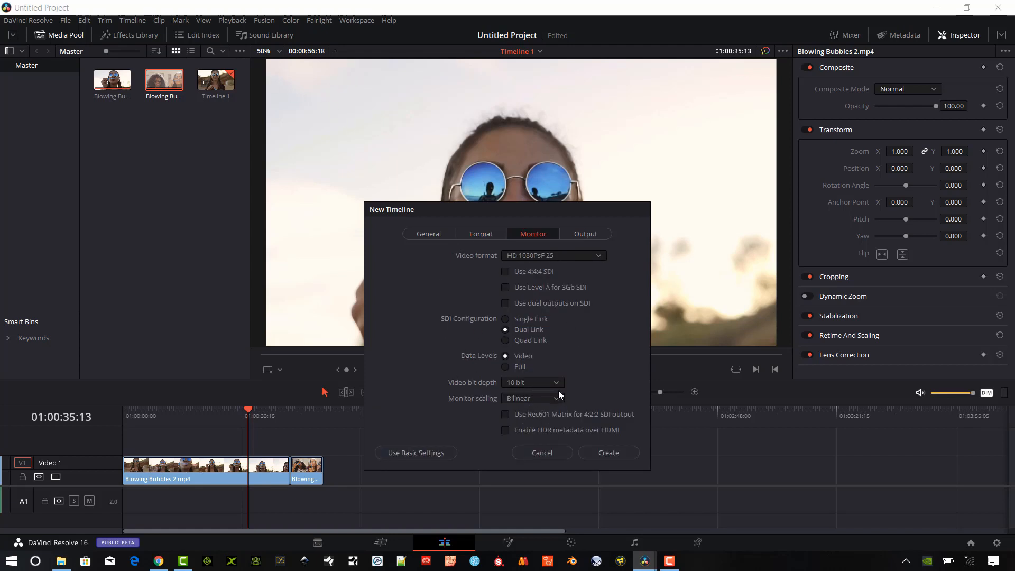
click(587, 235)
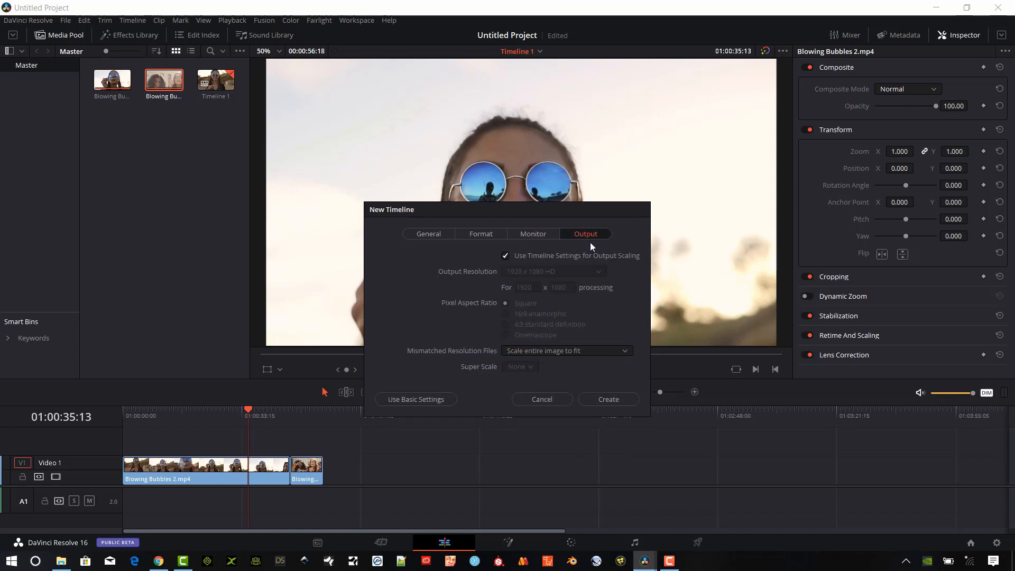
click(429, 234)
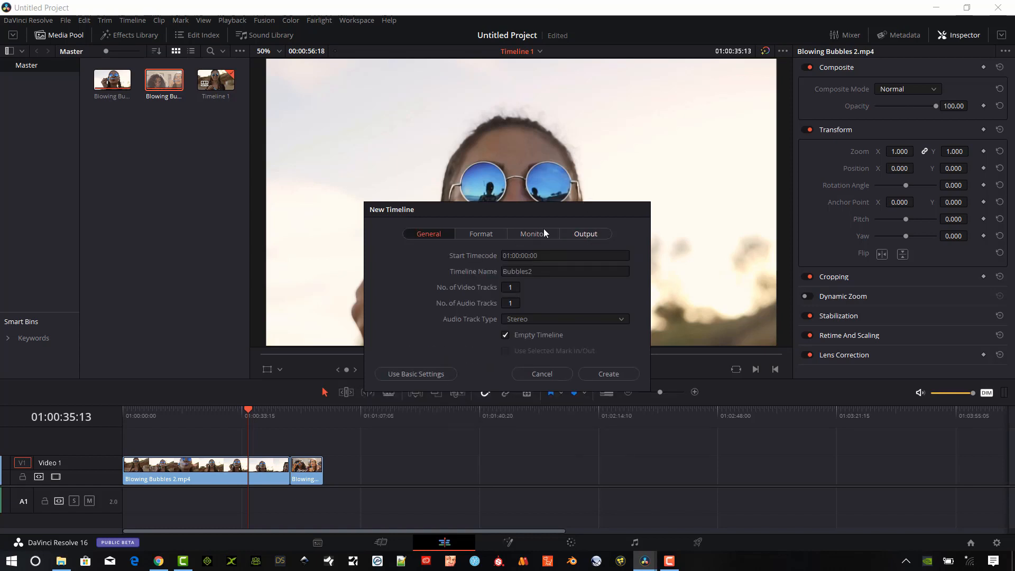
click(420, 373)
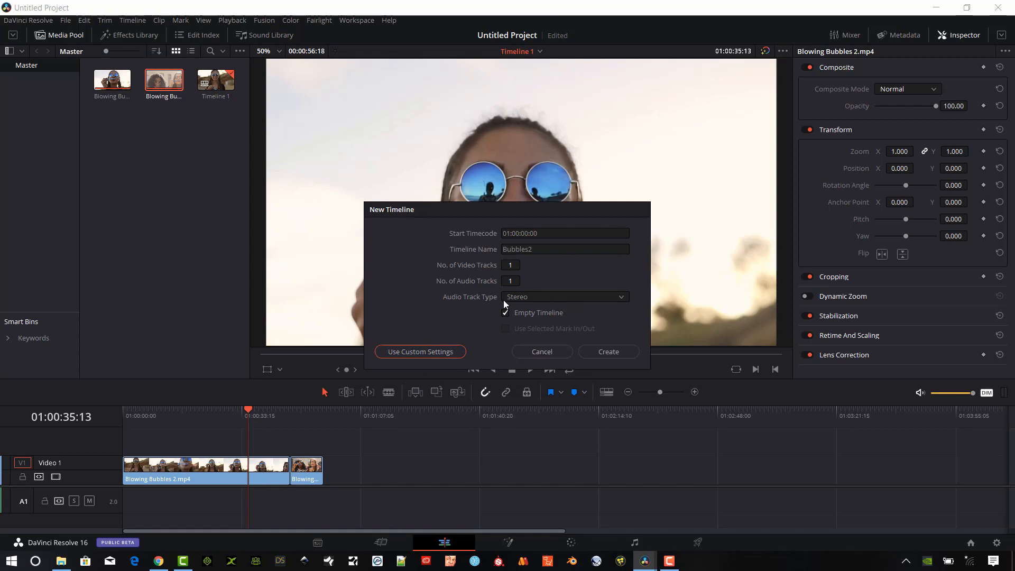
click(614, 352)
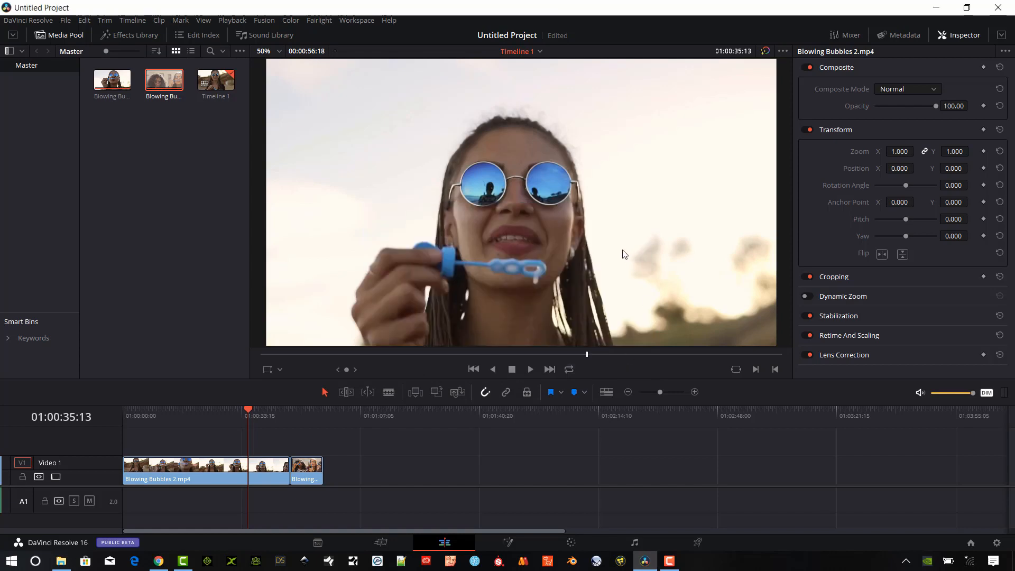
- Start another new timeline with custom settings and give it a square resolution of 200 x 200
click(66, 20)
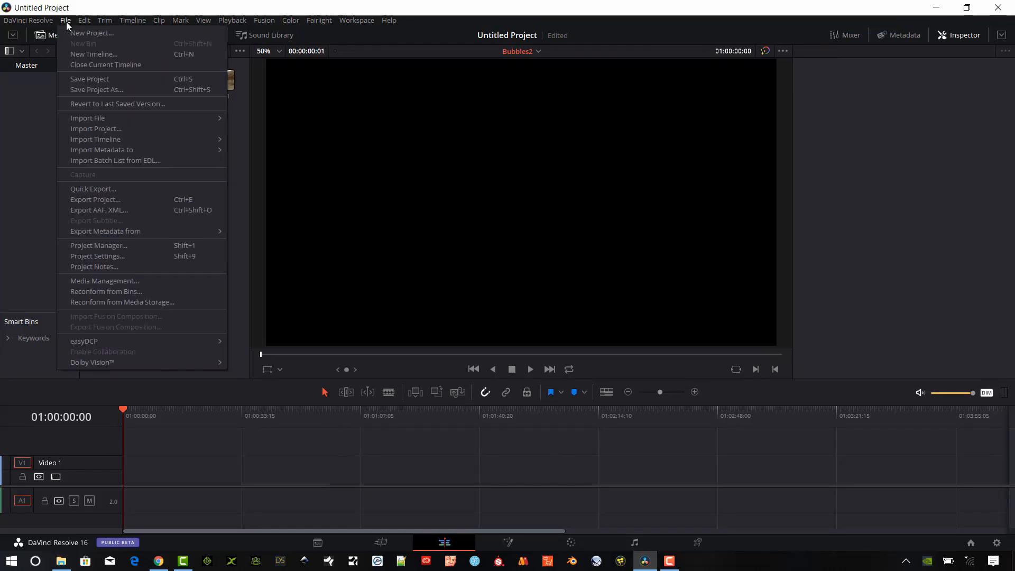
click(93, 54)
click(421, 351)
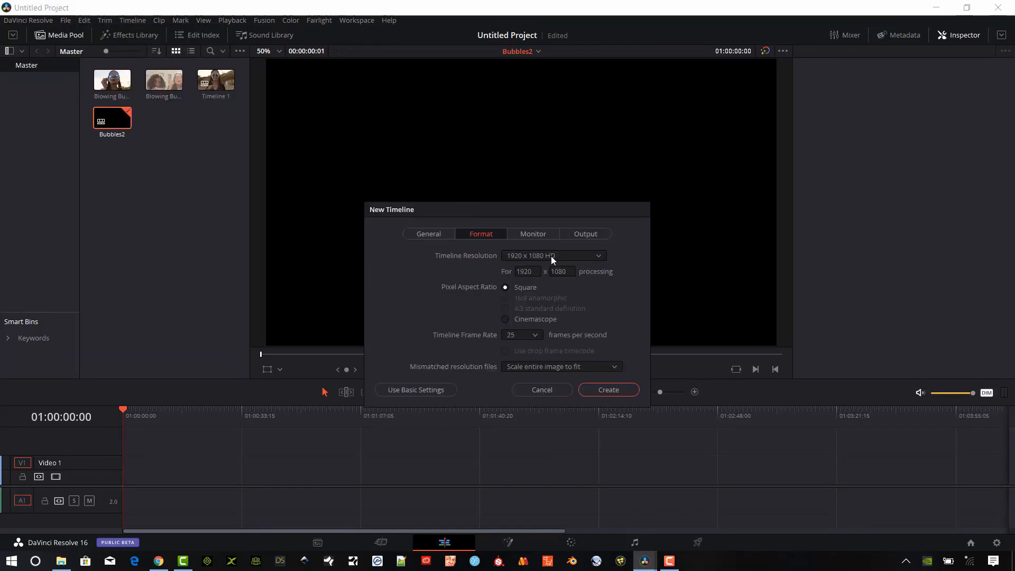
click(551, 256)
click(530, 272)
double_click(538, 272)
text(200)
key(Tab)
- Name the new timeline Text and create it
click(429, 233)
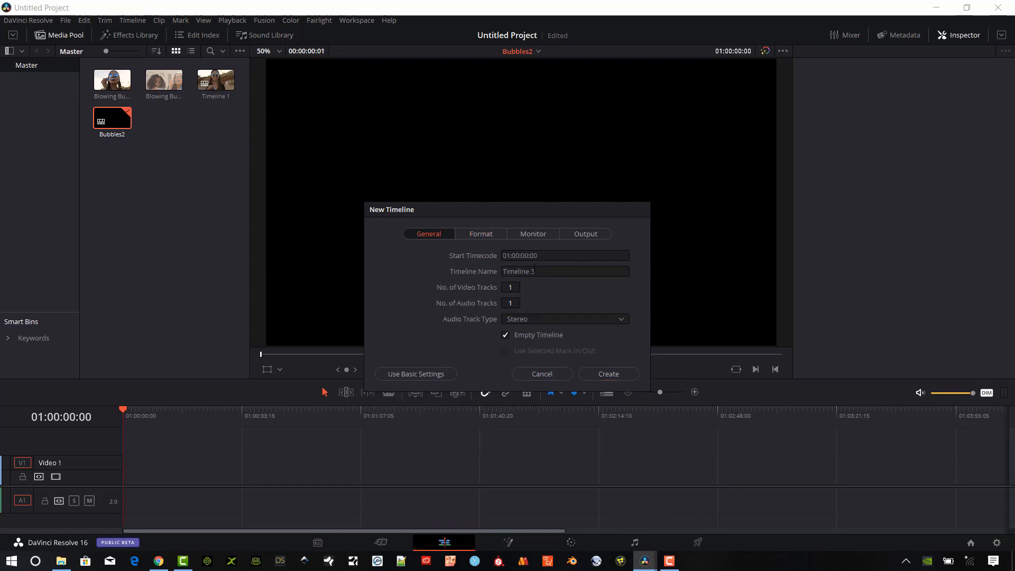
text(Test)
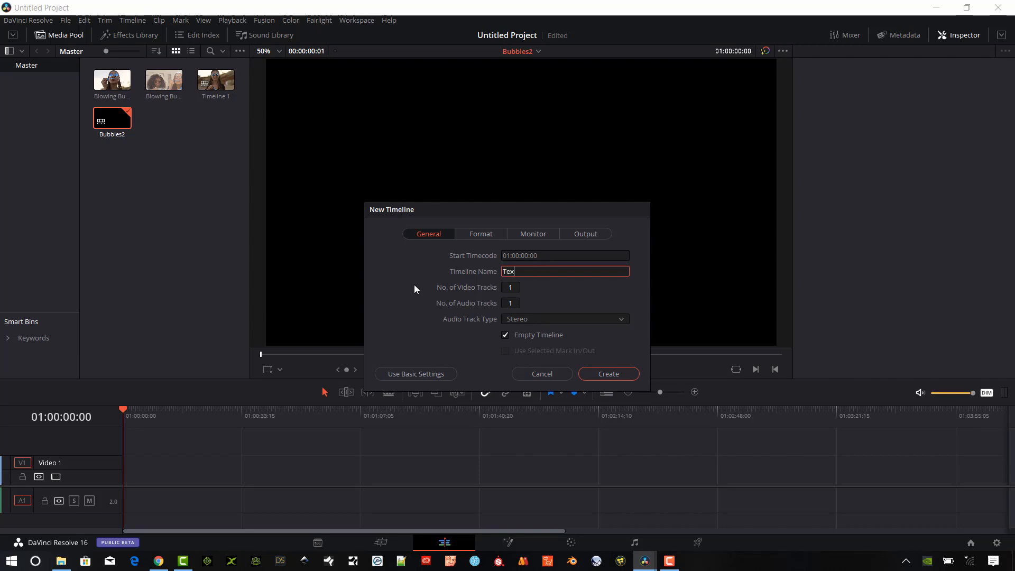
click(614, 372)
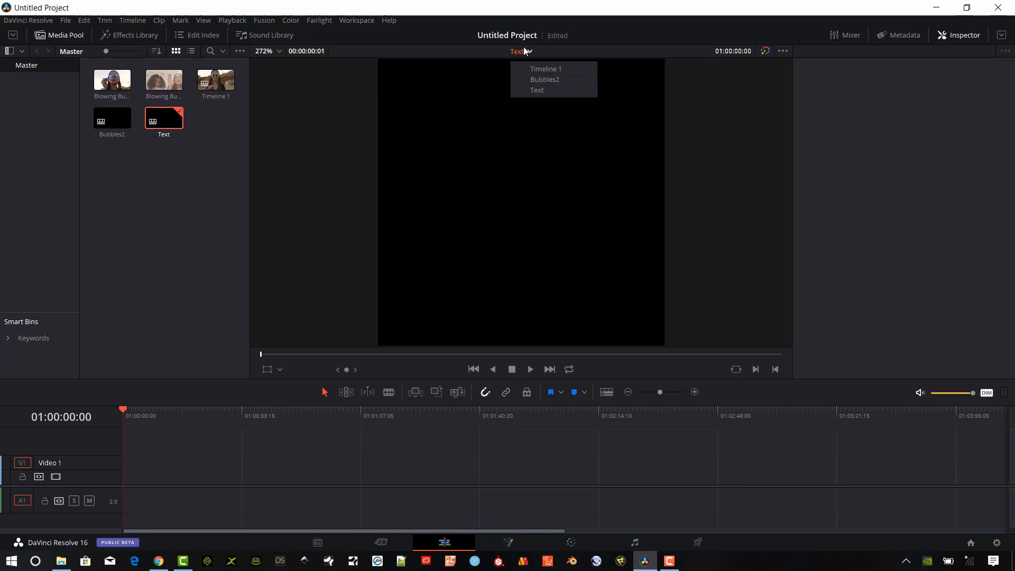
- Open the Bubbles2 timeline and place the "Chemistry Beaker with bubbles" video from the Chemistry folder at its start
click(557, 67)
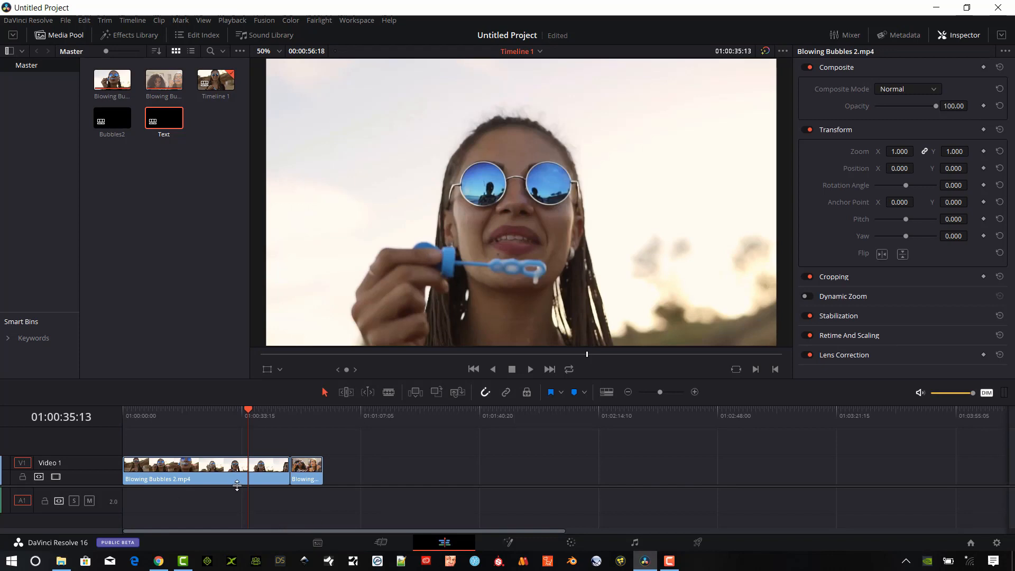
click(540, 51)
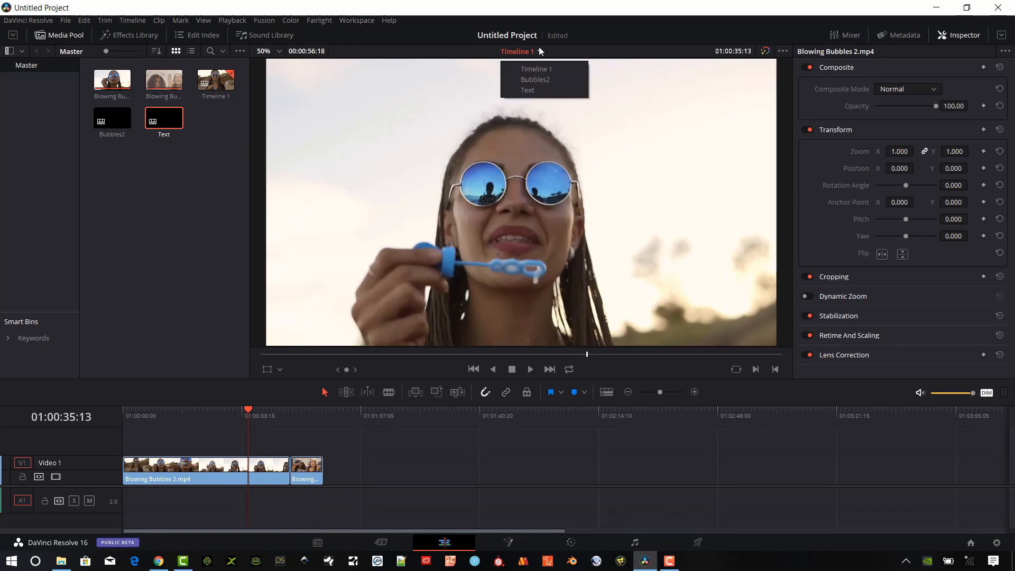
click(548, 79)
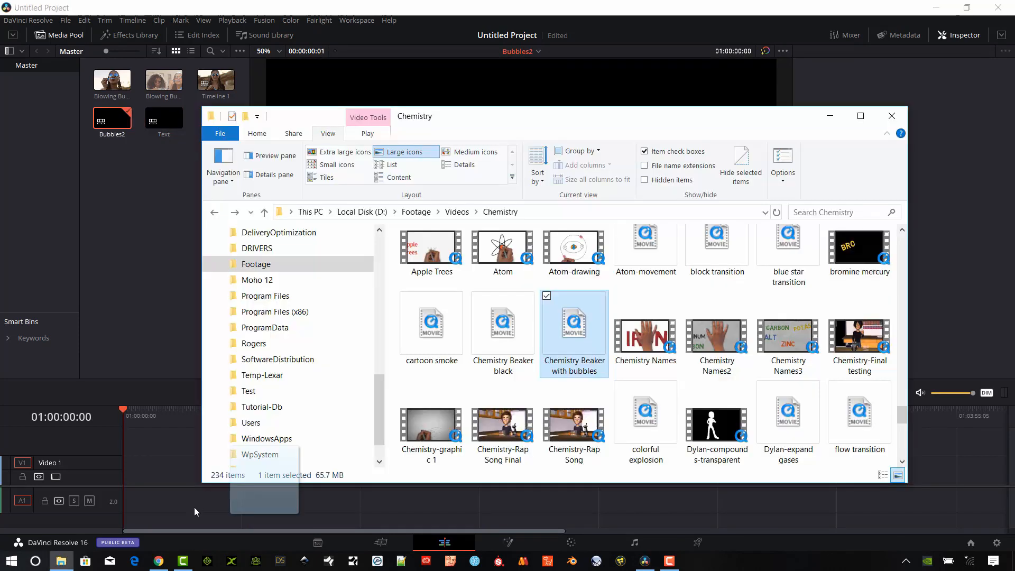
drag(194, 506, 123, 475)
mouse_move(151, 416)
mouse_down()
mouse_move(129, 420)
mouse_move(163, 435)
mouse_move(146, 435)
mouse_up()
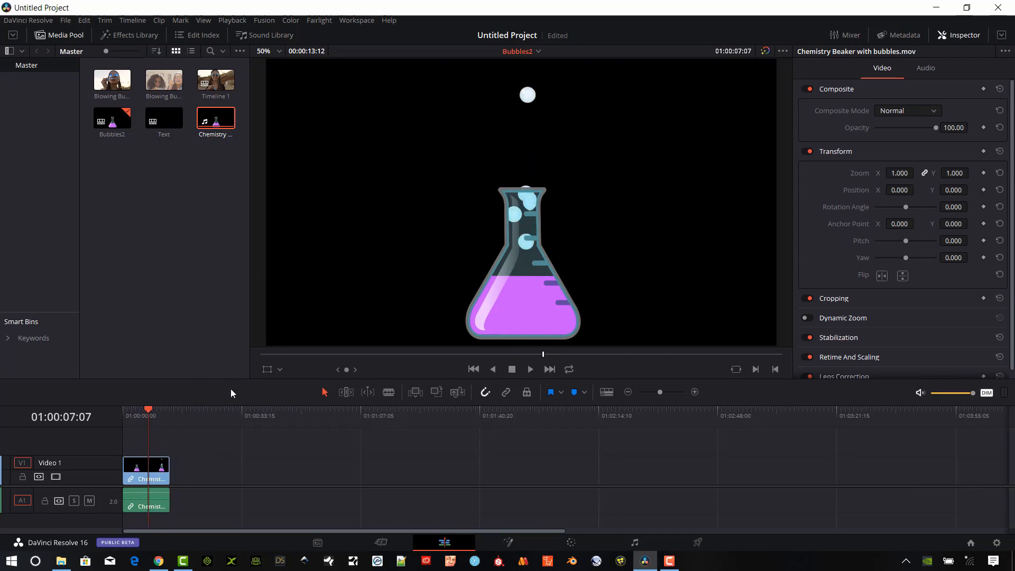
- Open the Text timeline and add the standard Text title at its start by overwriting
click(539, 52)
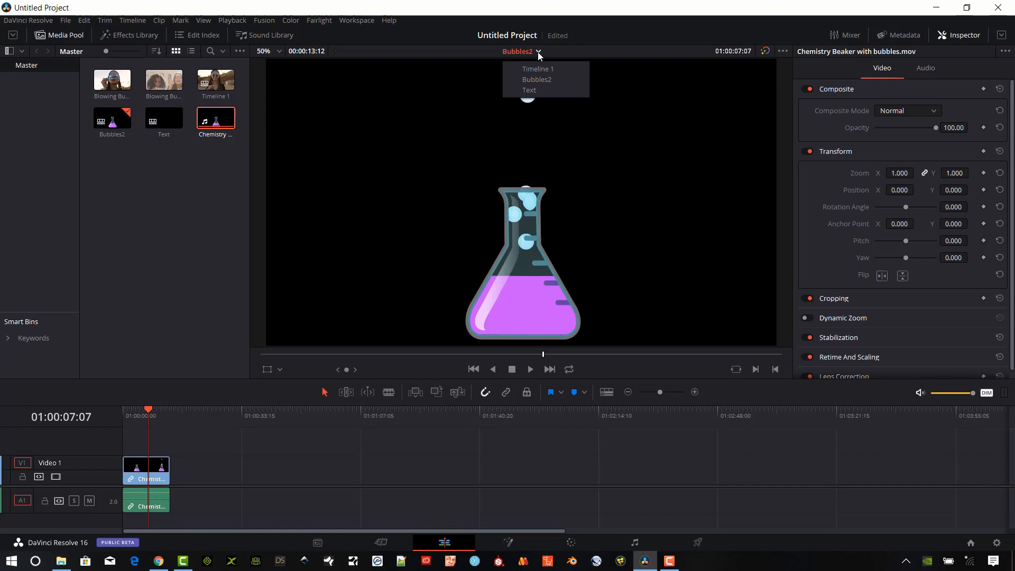
click(539, 90)
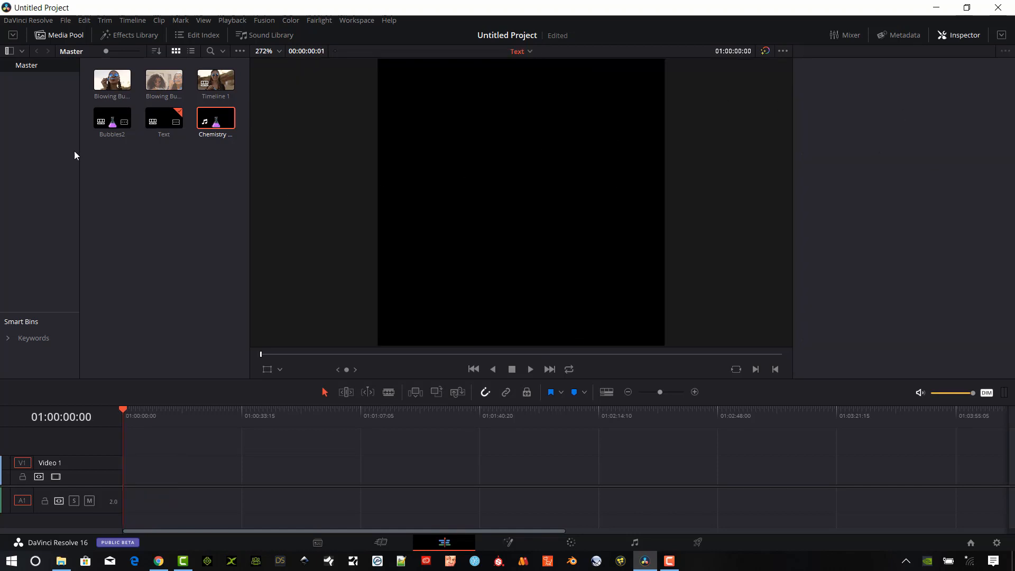
click(136, 34)
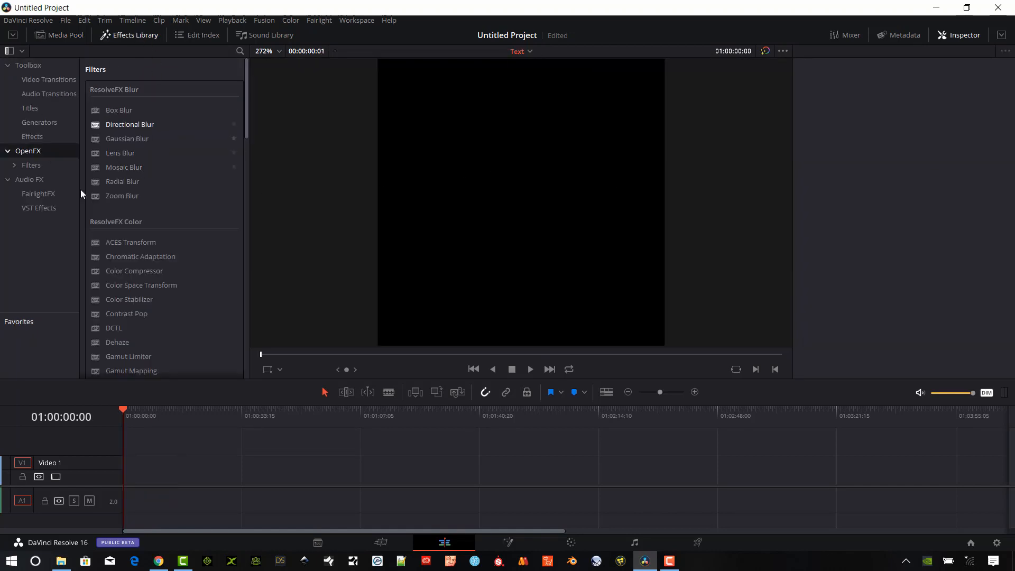
click(30, 108)
drag(117, 151, 546, 206)
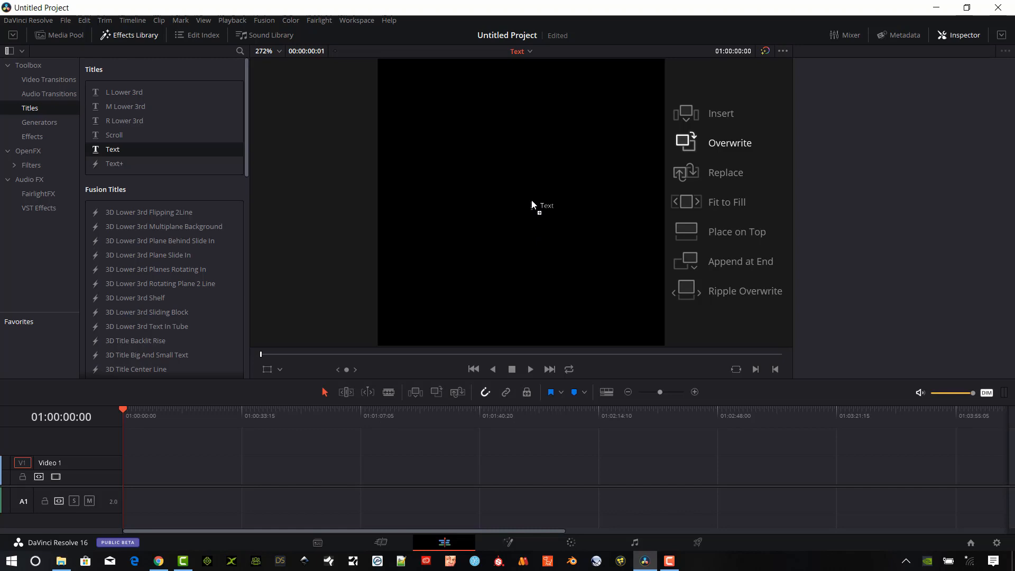
drag(532, 204, 550, 195)
drag(524, 210, 525, 211)
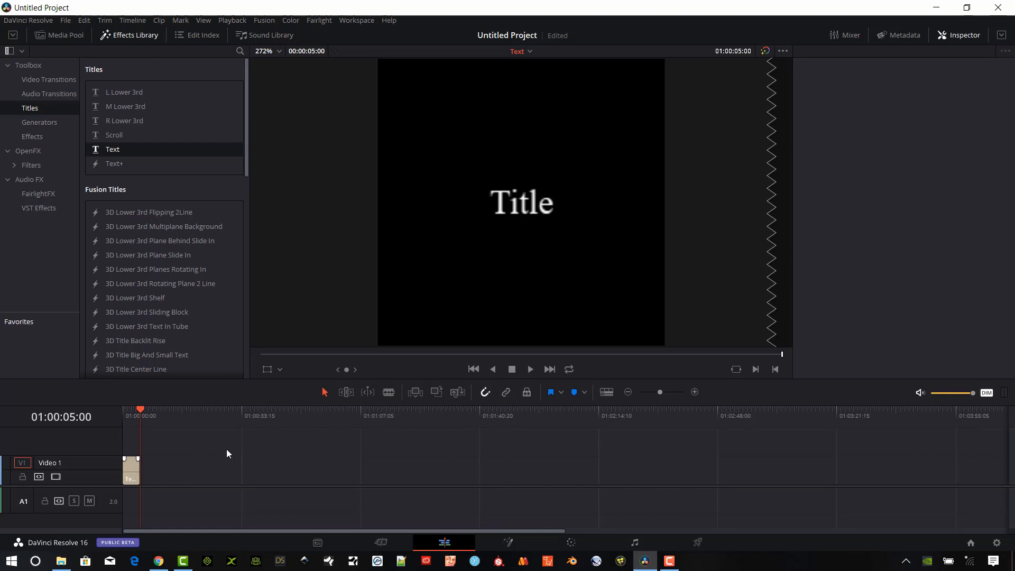
- Extend the title clip to about 11 seconds and set its text to "Bubbles" at size 269
drag(141, 467, 162, 466)
text(Bubbles)
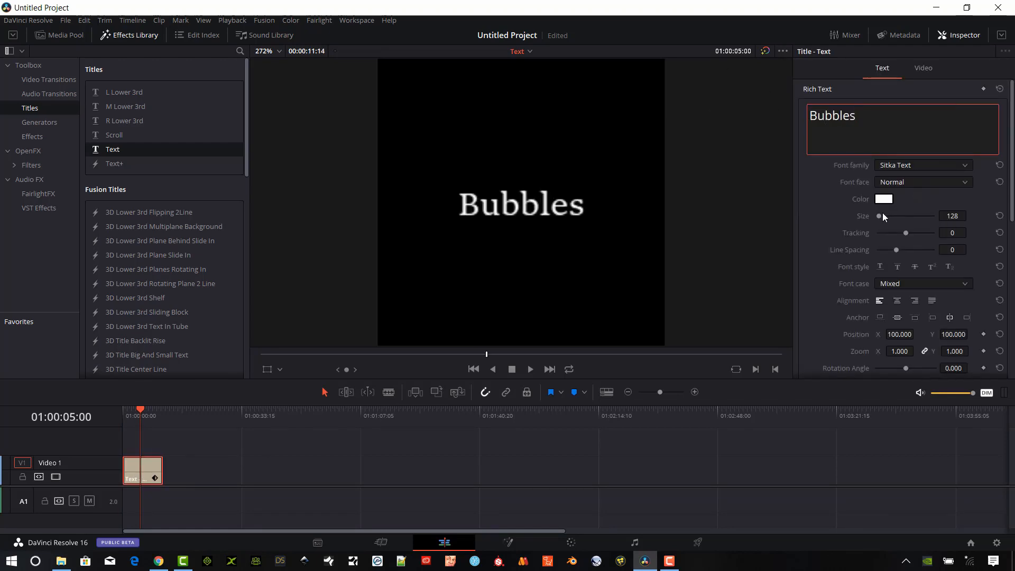
drag(883, 212, 881, 216)
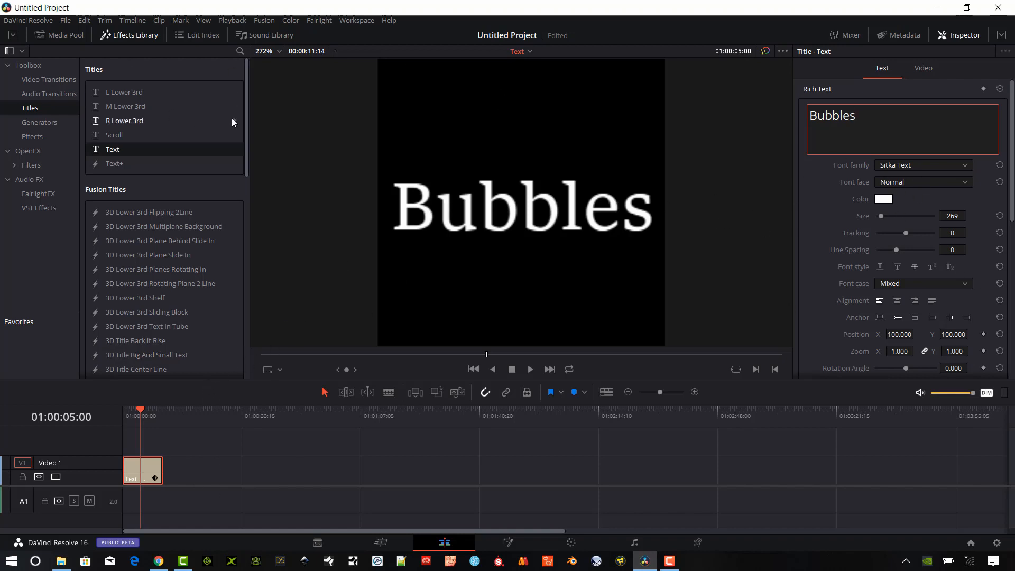
- Return to Timeline 1 and place the Bubbles2 timeline directly after its last clip as a nested clip
click(531, 51)
click(535, 80)
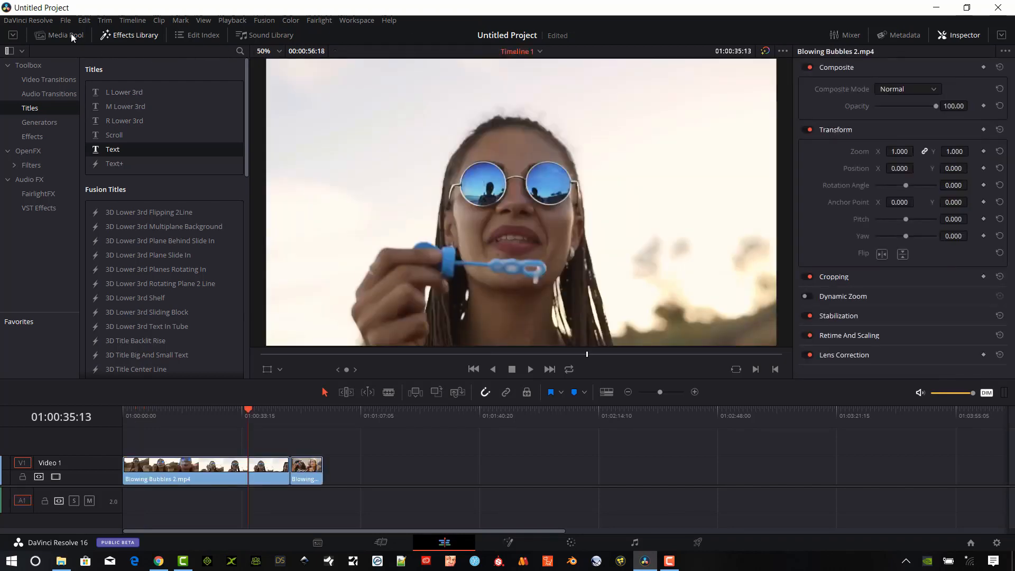
click(71, 34)
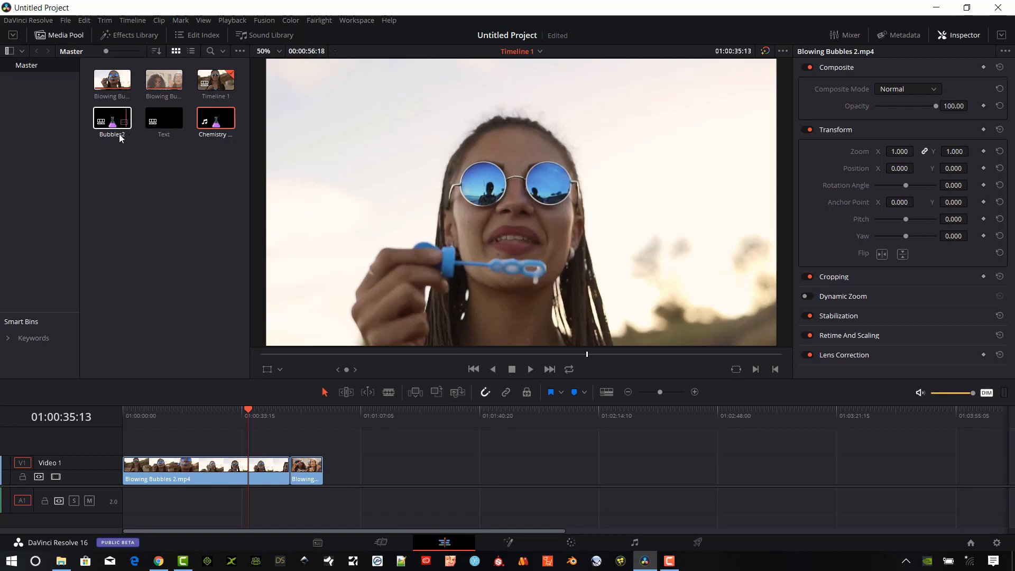
drag(113, 134, 347, 471)
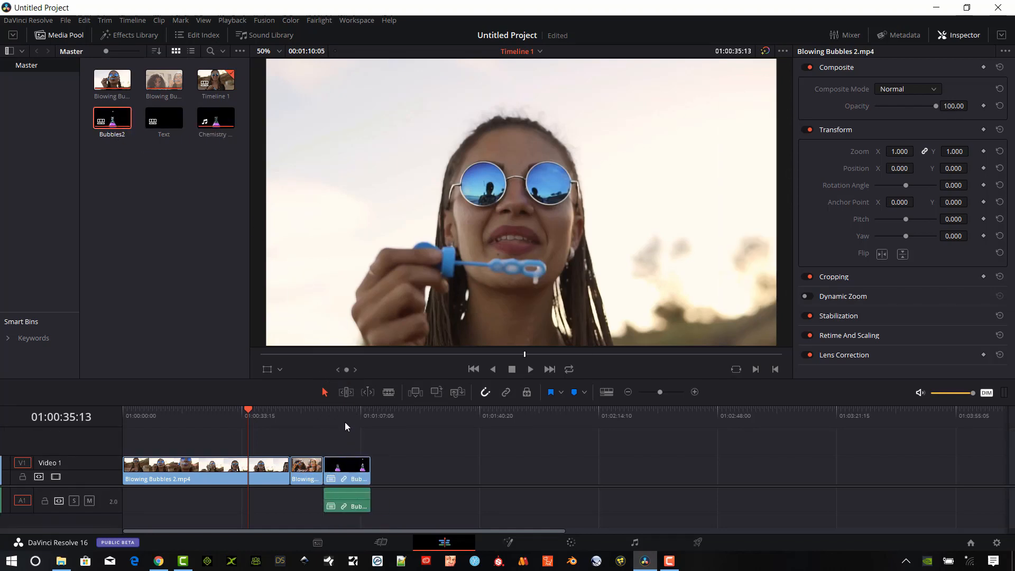
mouse_move(345, 426)
mouse_down()
mouse_move(323, 427)
mouse_move(345, 422)
mouse_up()
- Move the video part of the nested Bubbles2 clip onto a new Video 2 track, starting above the second video clip
click(353, 470)
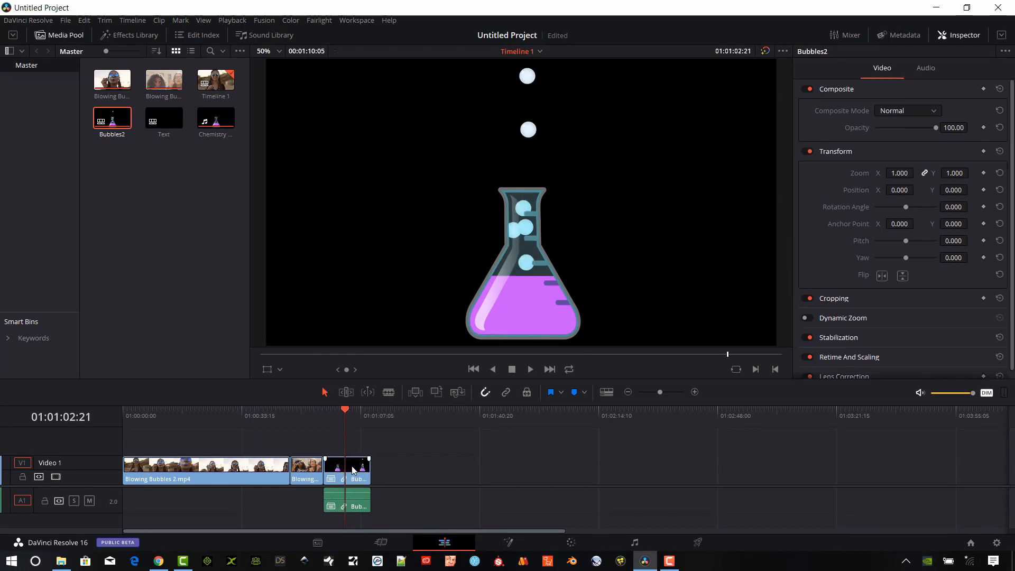
drag(354, 470, 317, 444)
drag(317, 441, 316, 442)
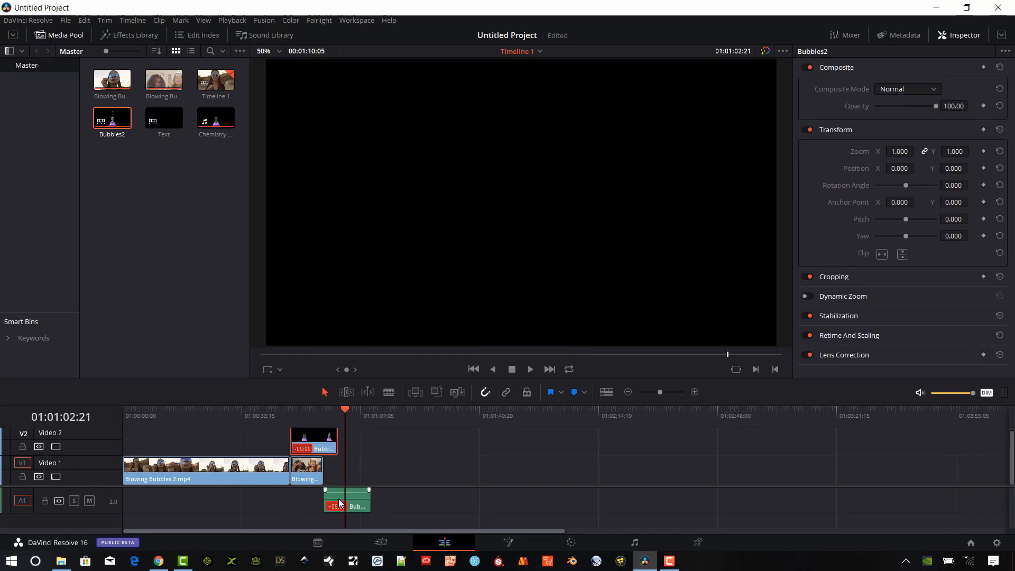
- Align the nested Bubbles2 audio under its video part on Audio 1 and preview the overlap with the second video clip
drag(340, 502, 307, 503)
mouse_move(313, 410)
mouse_down()
mouse_move(296, 411)
mouse_move(322, 411)
mouse_move(309, 411)
mouse_up()
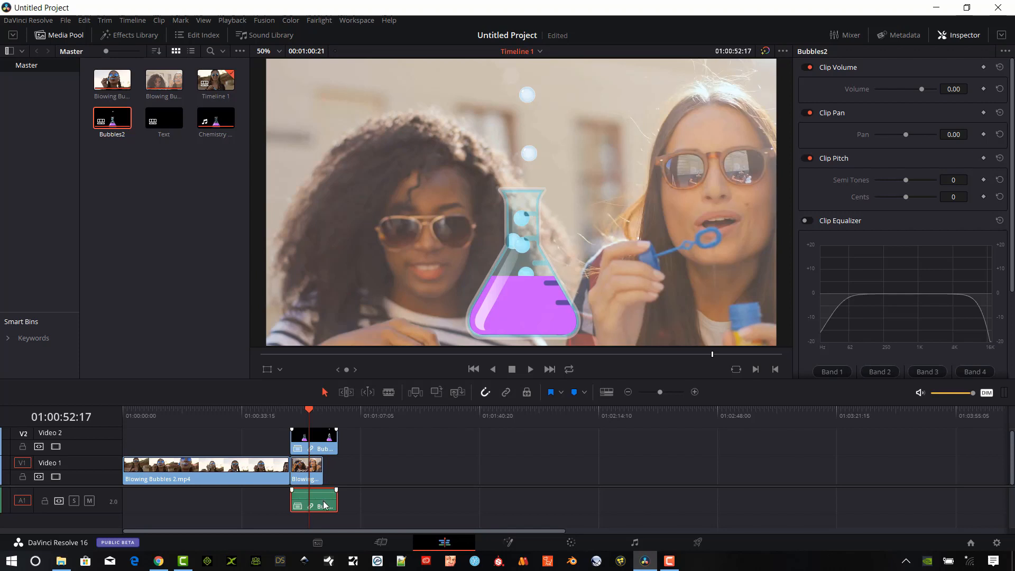
drag(355, 441, 305, 497)
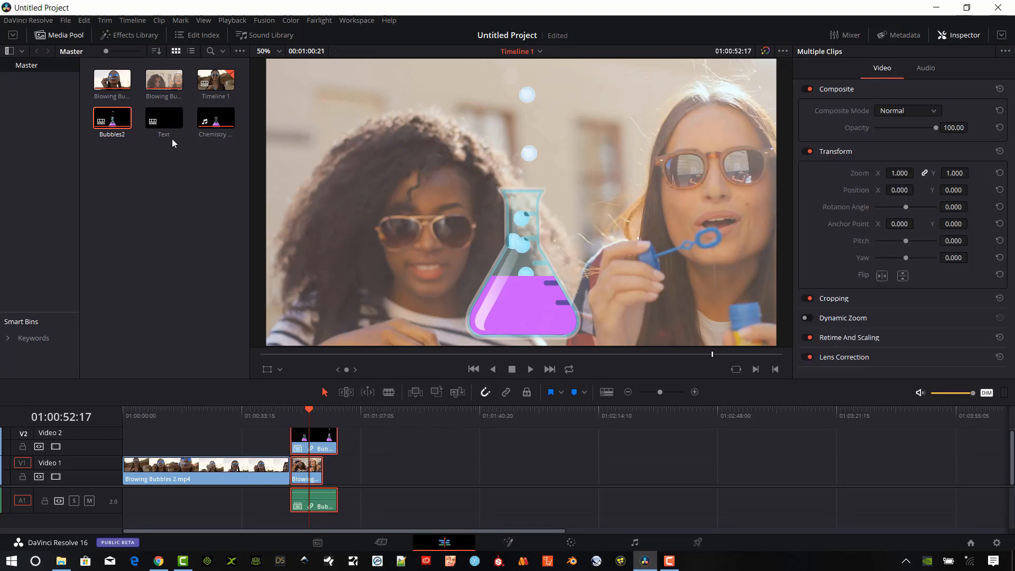
- Nest the Text timeline on Video 2 above the first video clip and preview it at about 01:00:18:23
drag(166, 127, 189, 417)
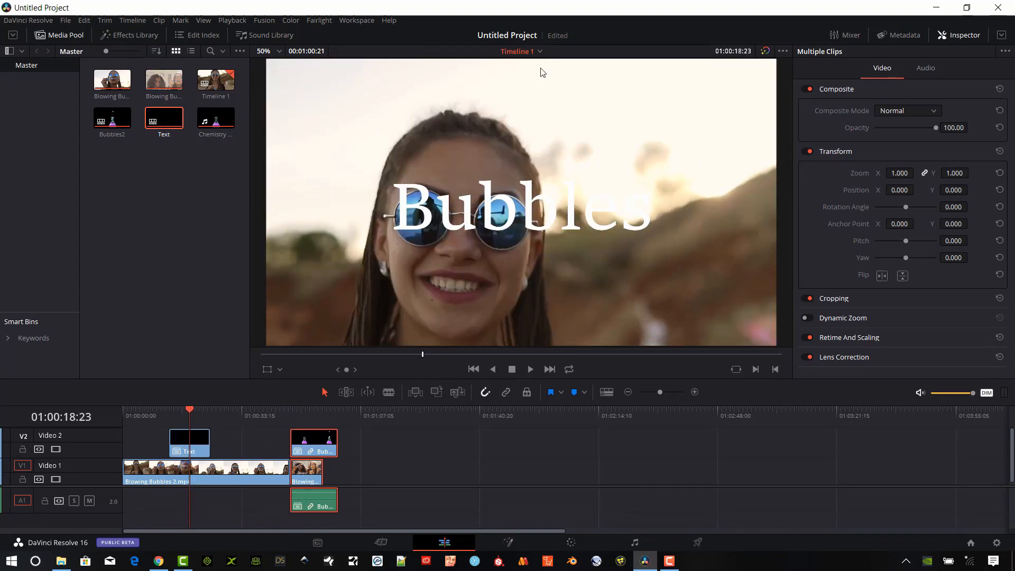
- Open the Bubbles2 timeline to view its contents and return to Timeline 1
click(539, 52)
click(534, 79)
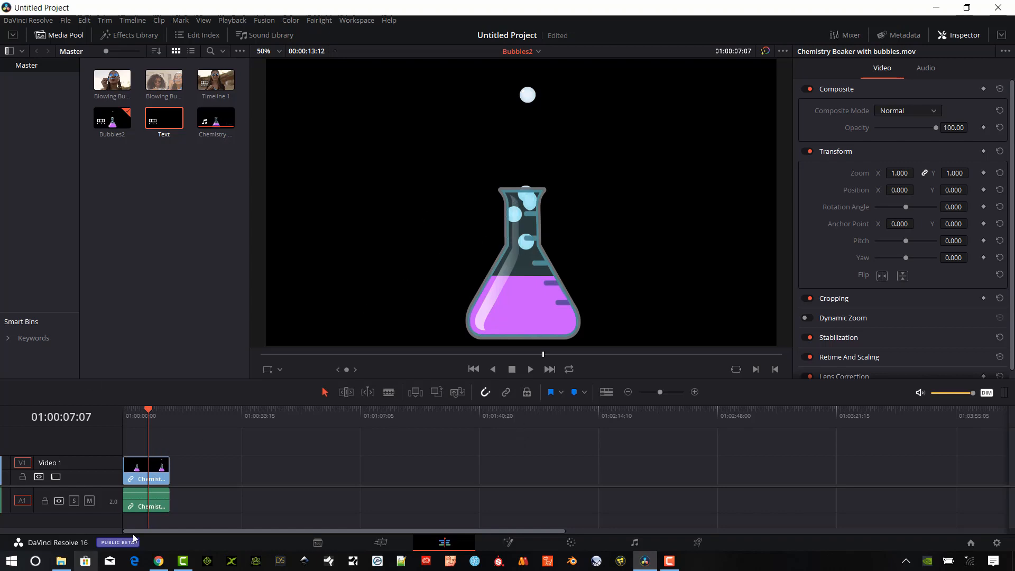
click(521, 51)
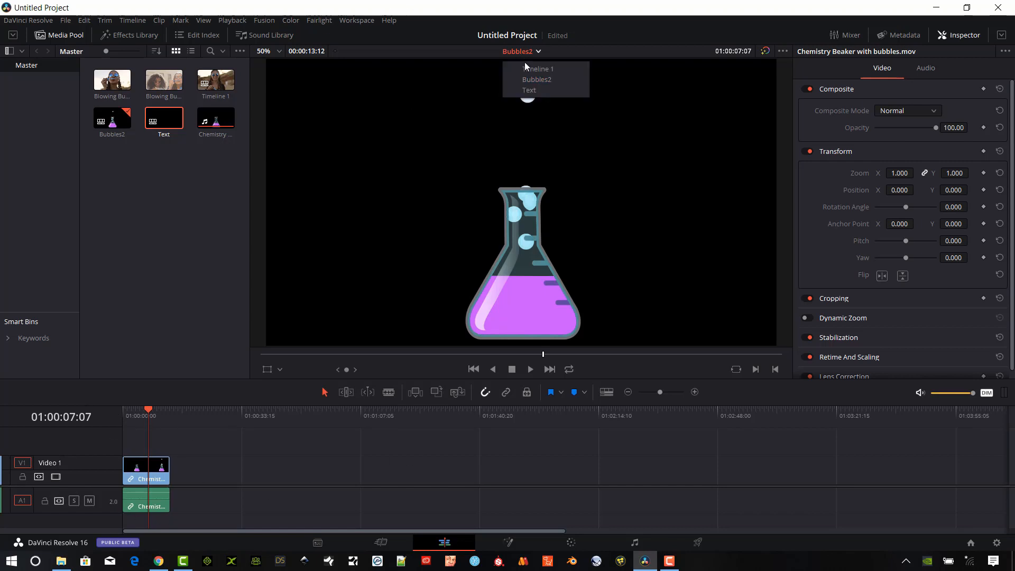
click(530, 70)
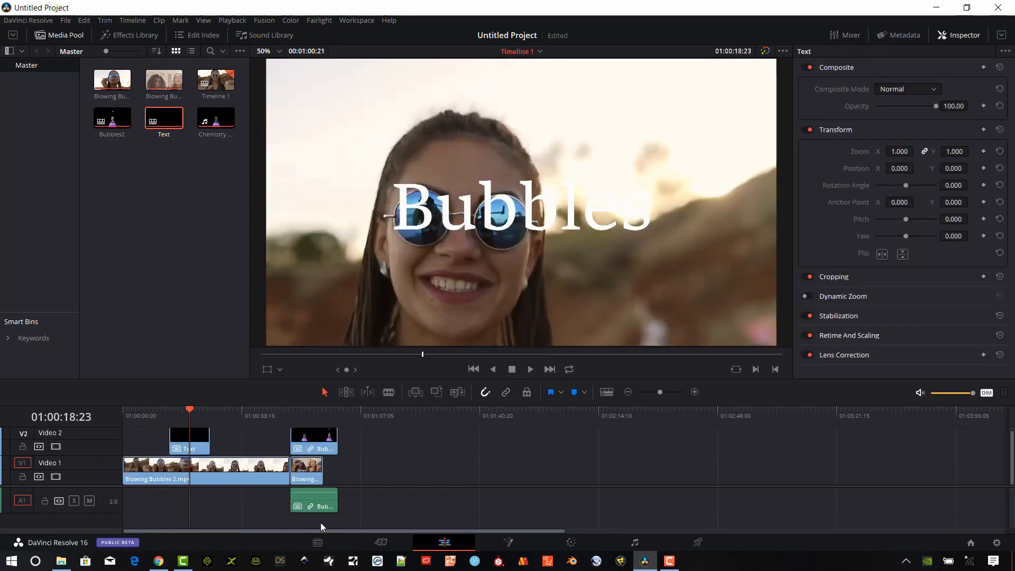